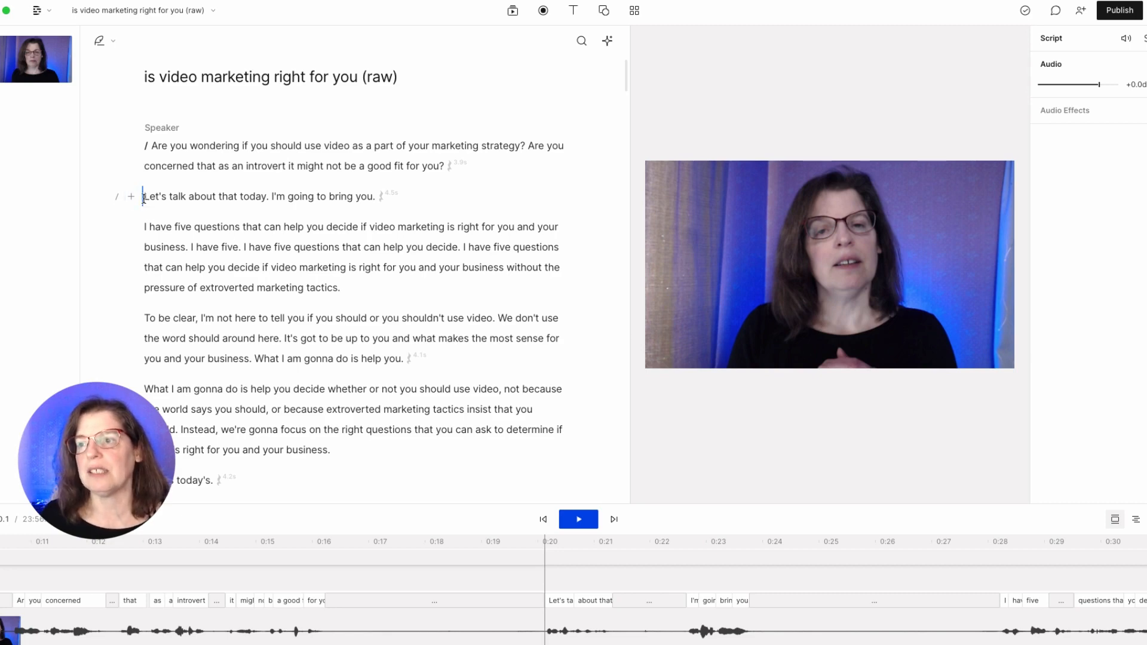
# Step: Delete the repeated takes from "I'm going to bring you." through the take ending "questions that can help you decide."
pyautogui.press('space')
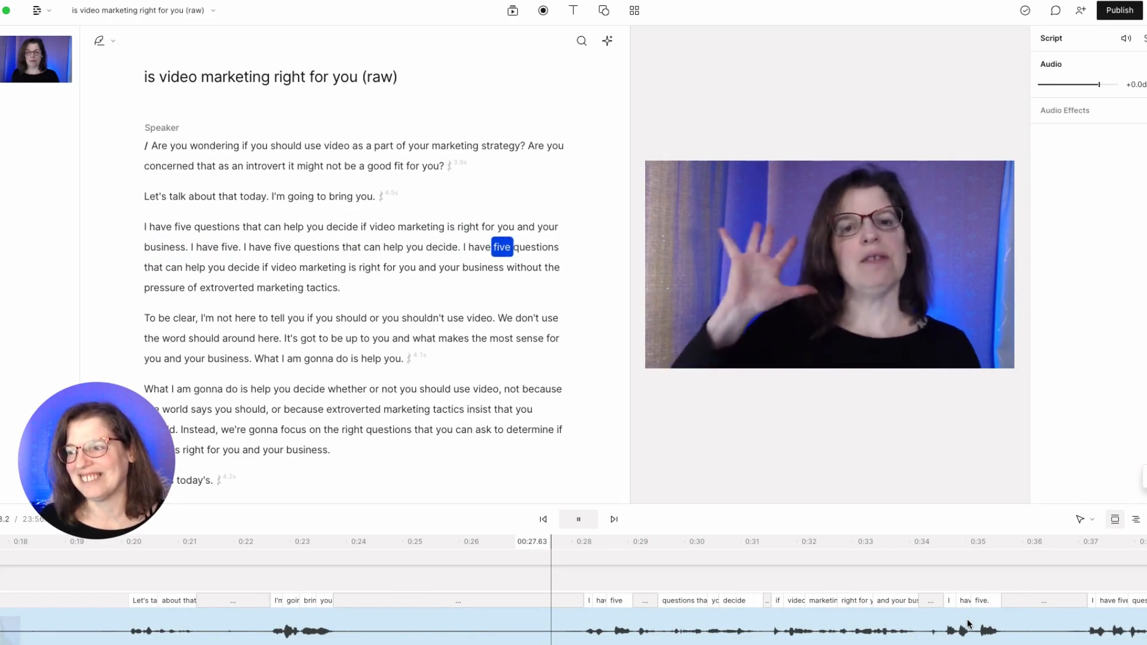
pyautogui.click(870, 637)
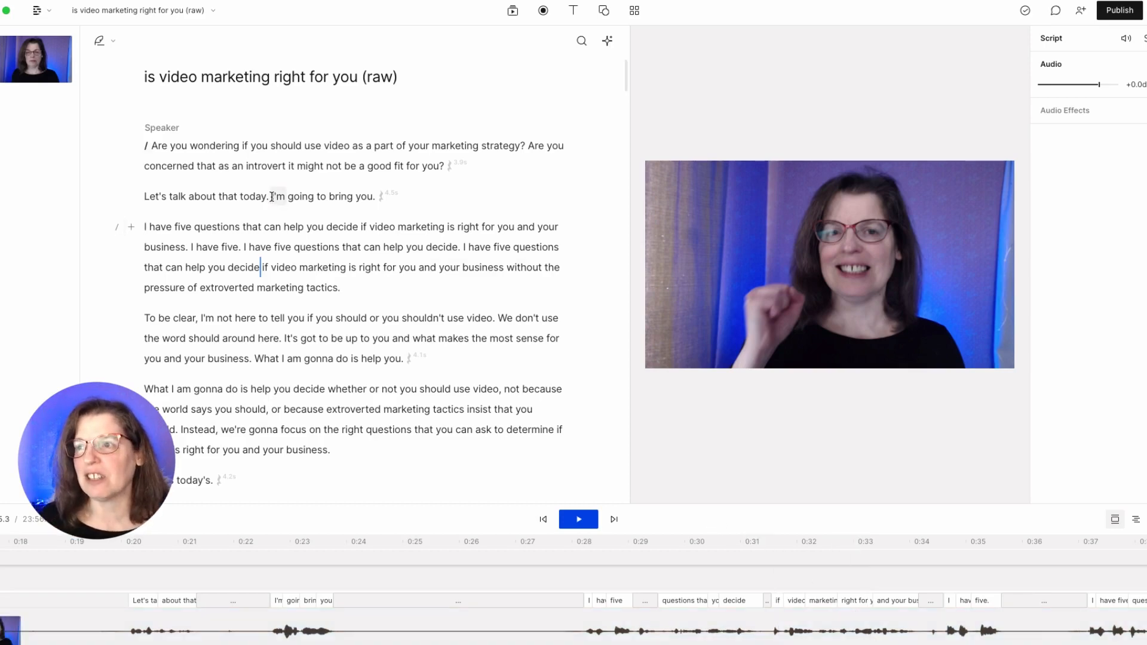
pyautogui.moveTo(272, 197); pyautogui.dragTo(460, 246)
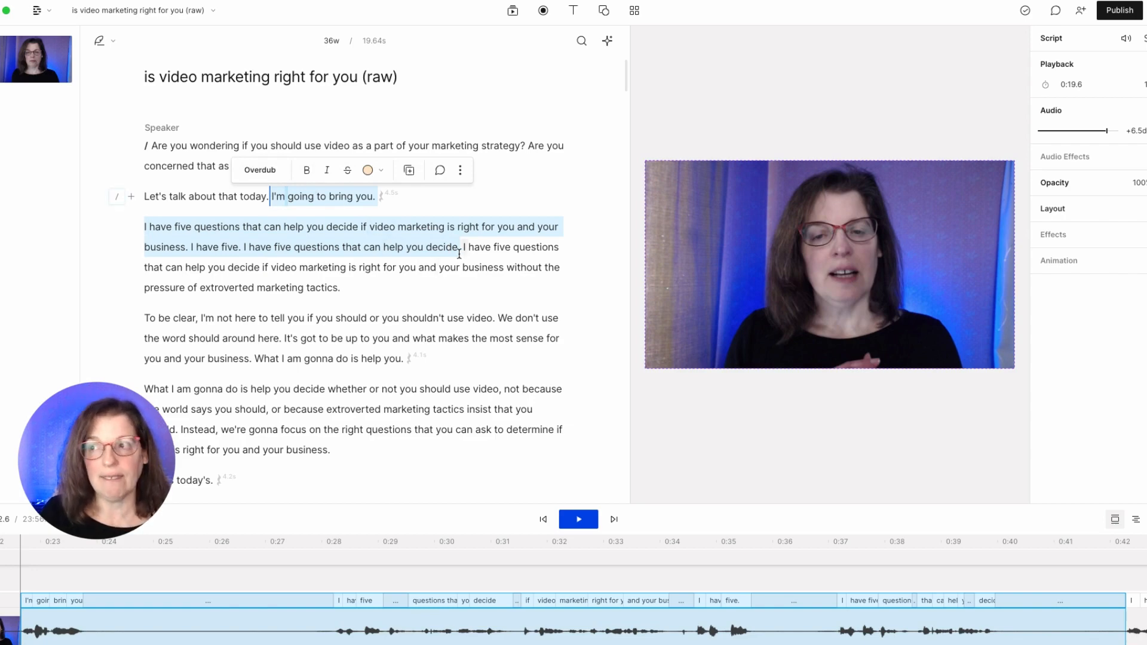
pyautogui.press('BackSpace')
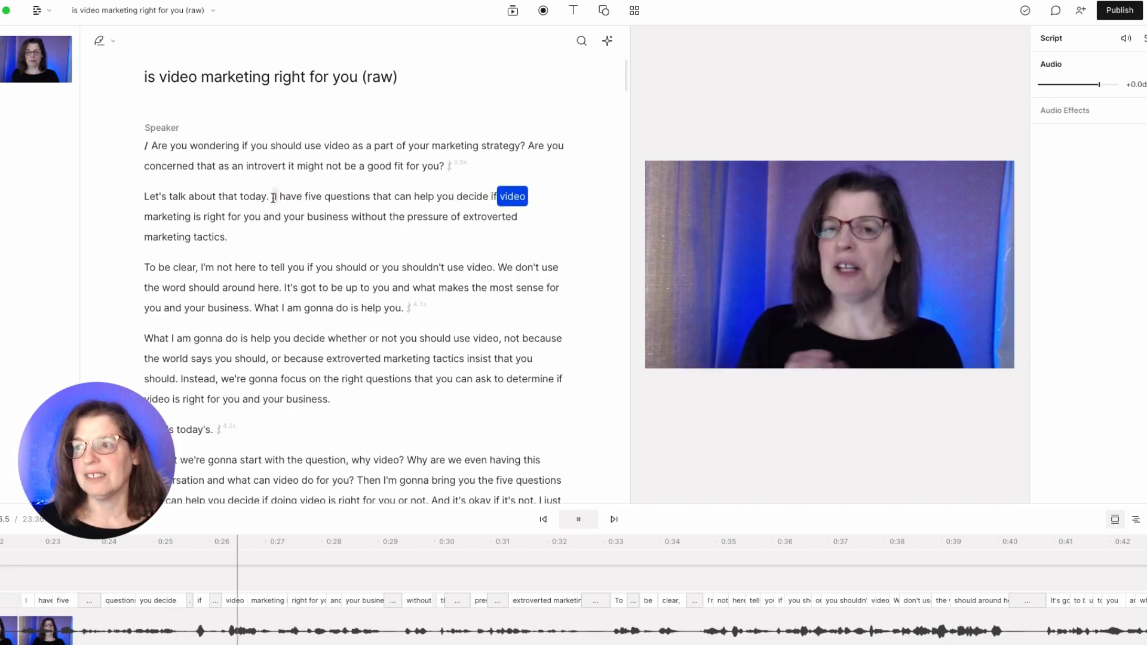
pyautogui.press('space')
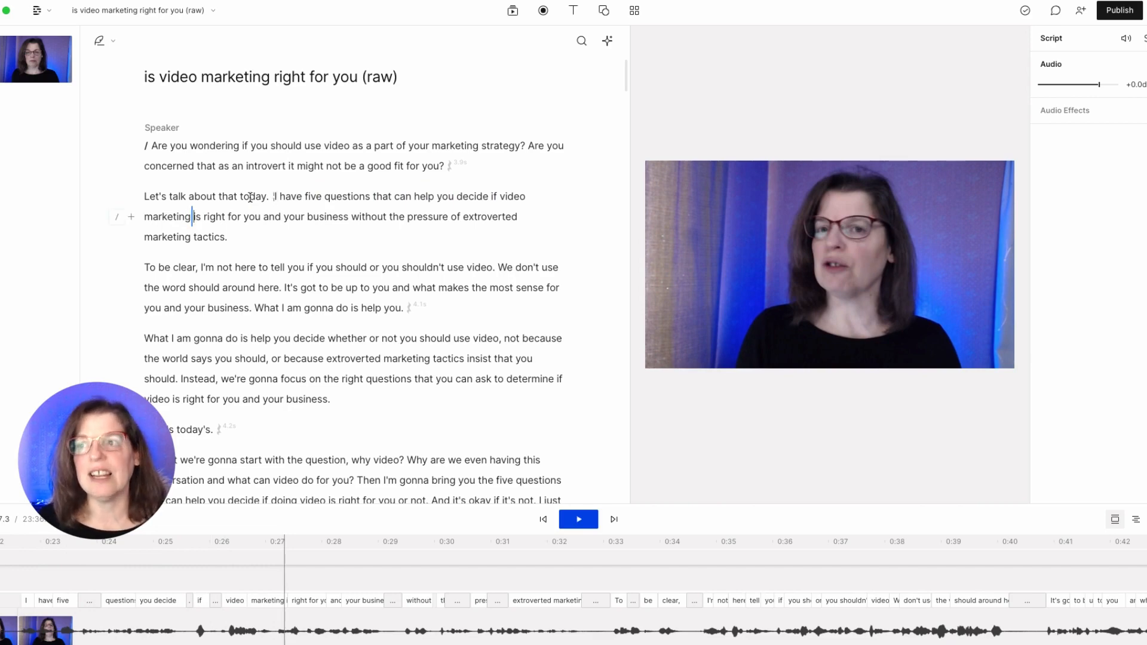
# Step: Play back the passage from "Let's talk about that today" to check the pause before "I have five questions"
pyautogui.click(144, 196)
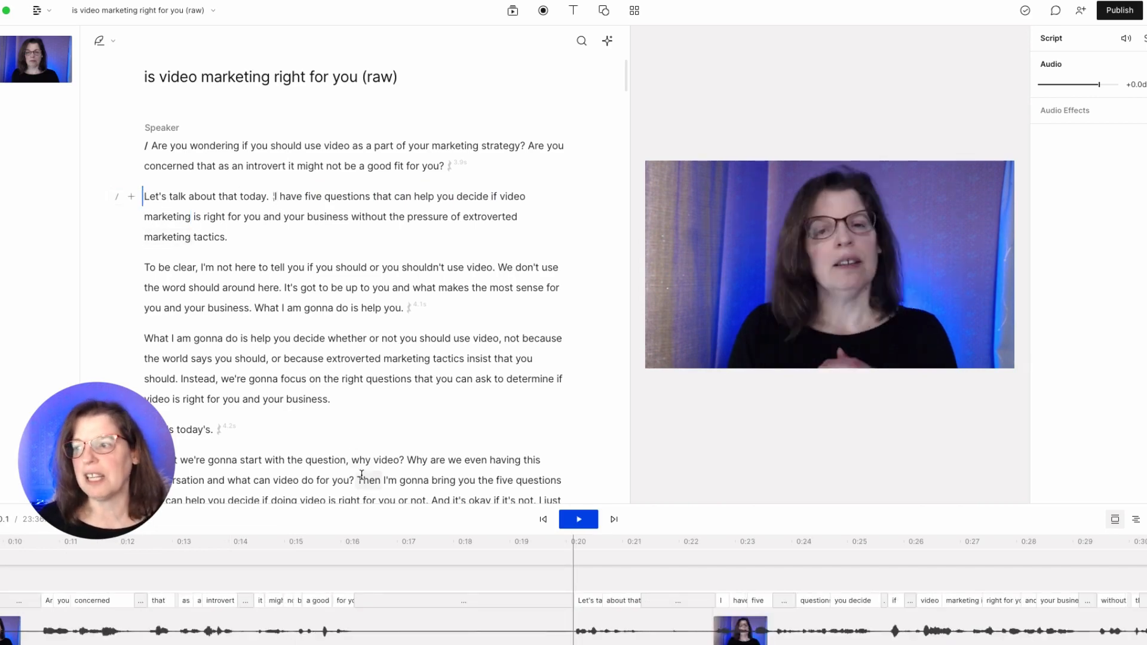
pyautogui.click(582, 605)
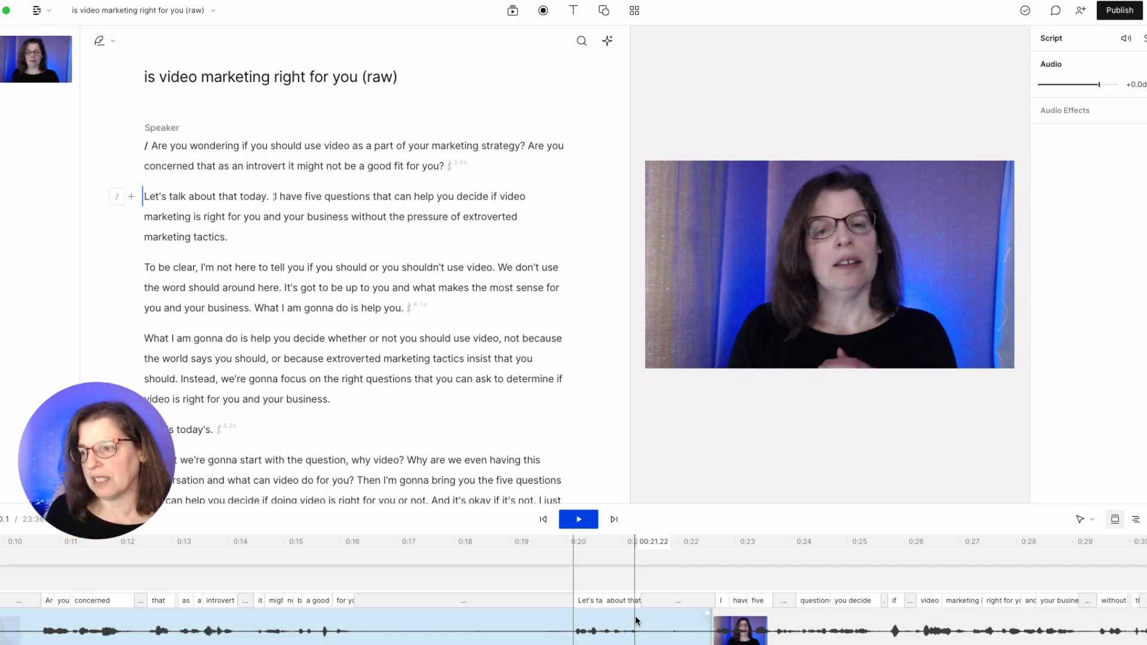
pyautogui.scroll(5, 636, 621)
pyautogui.scroll(2, 636, 622)
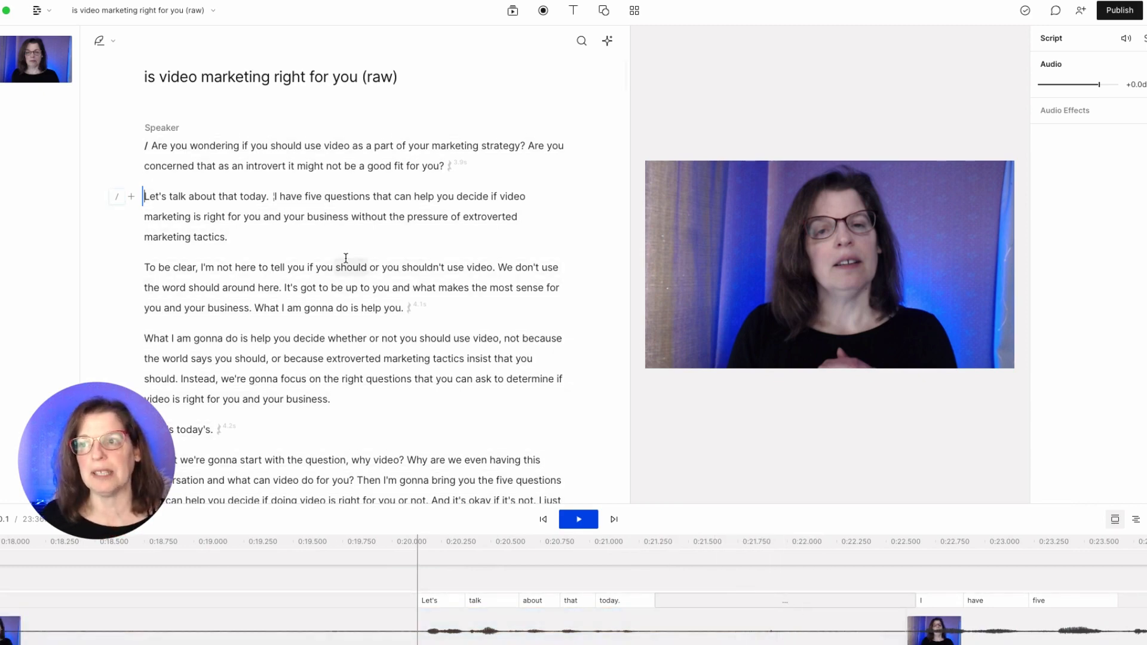
pyautogui.click(144, 194)
pyautogui.press('space')
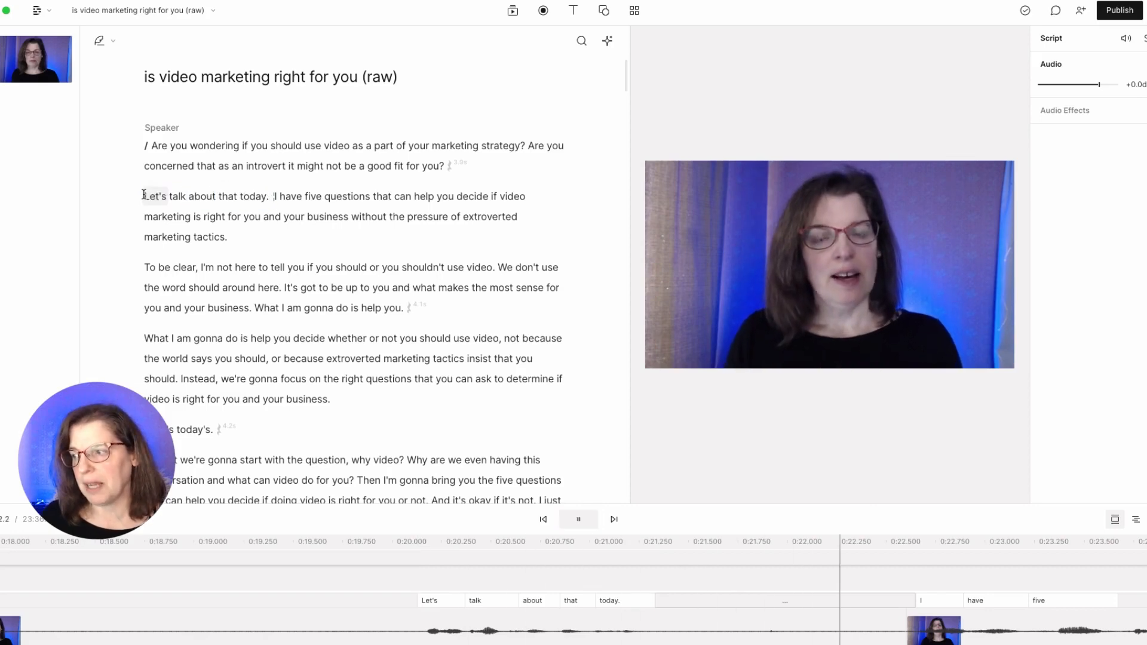
pyautogui.press('space')
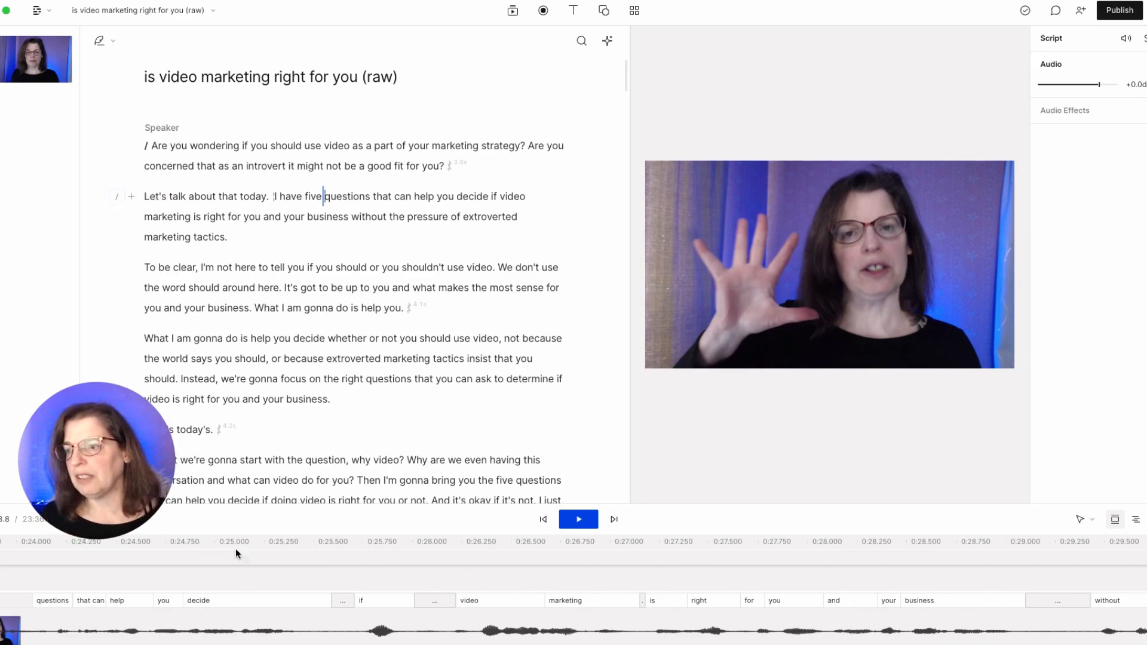
# Step: Shorten the silent gap between "today." and "I have five" on the timeline to a sliver and play back the transition
pyautogui.hscroll(-3, 245, 605)
pyautogui.hscroll(-5, 245, 605)
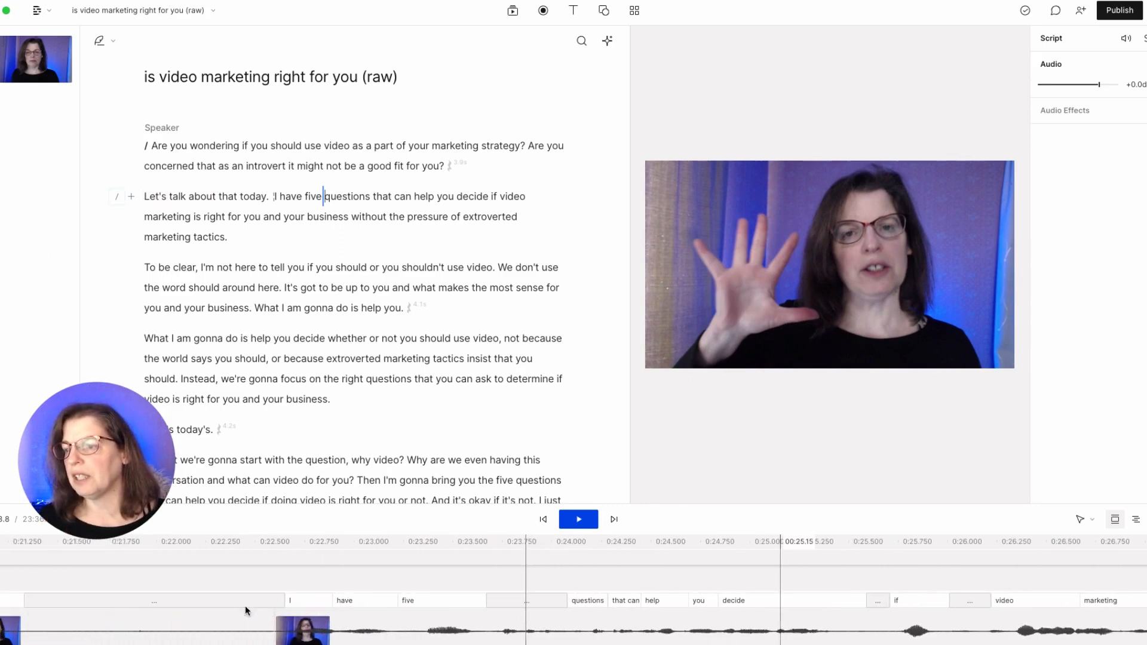
pyautogui.hscroll(-2, 245, 607)
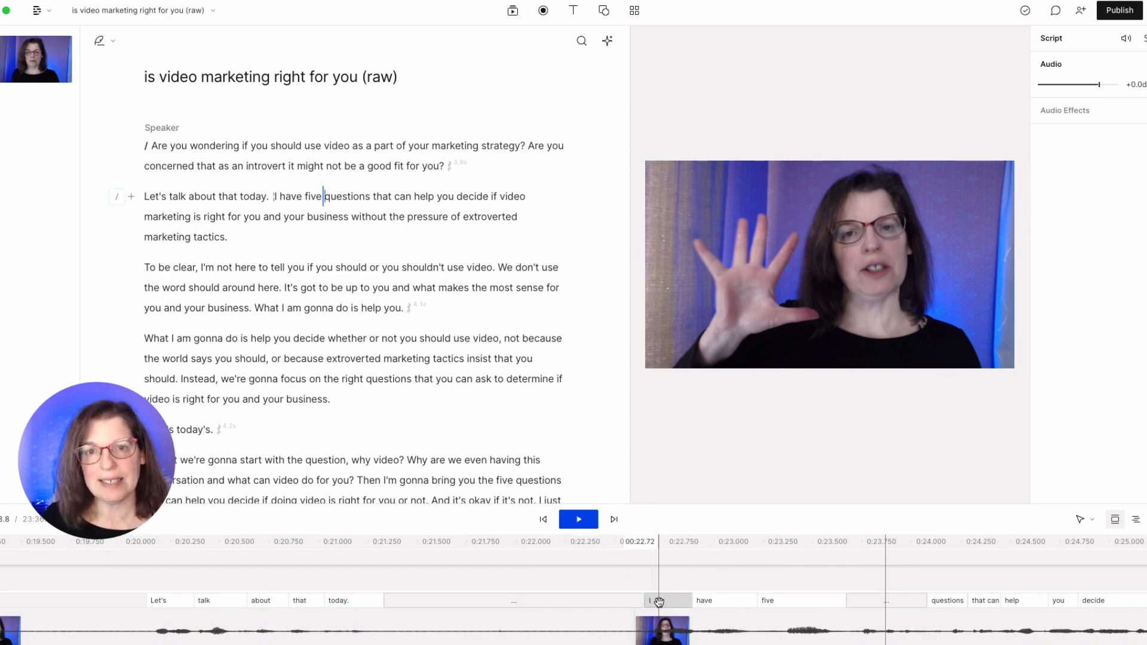
pyautogui.moveTo(659, 601); pyautogui.dragTo(406, 607)
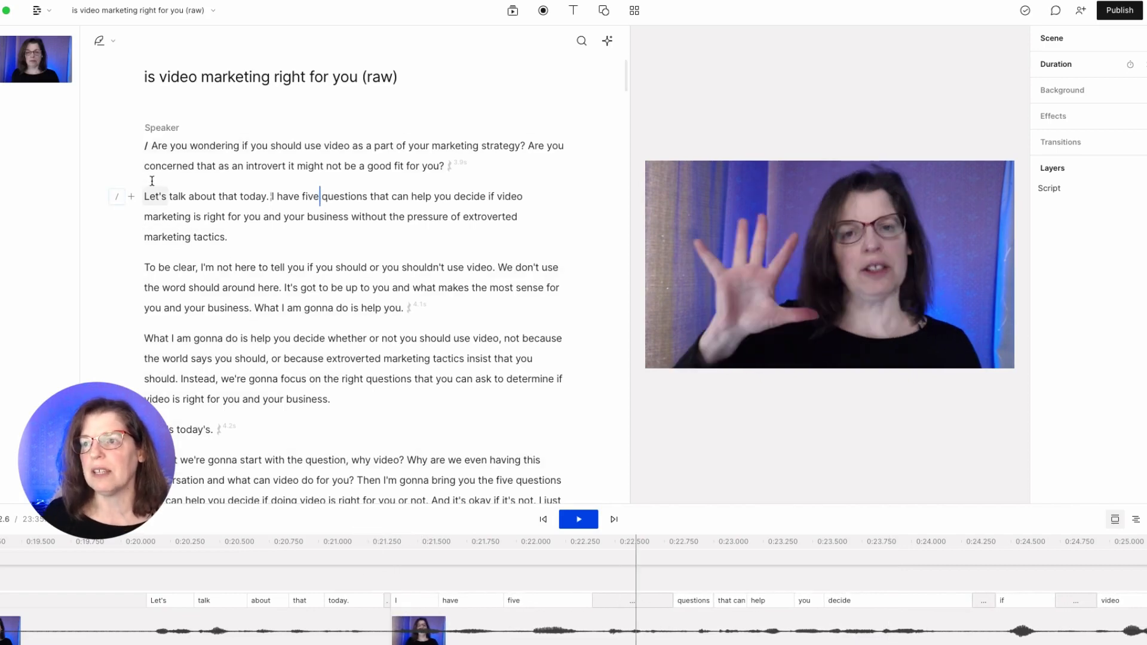
pyautogui.click(143, 199)
pyautogui.press('space')
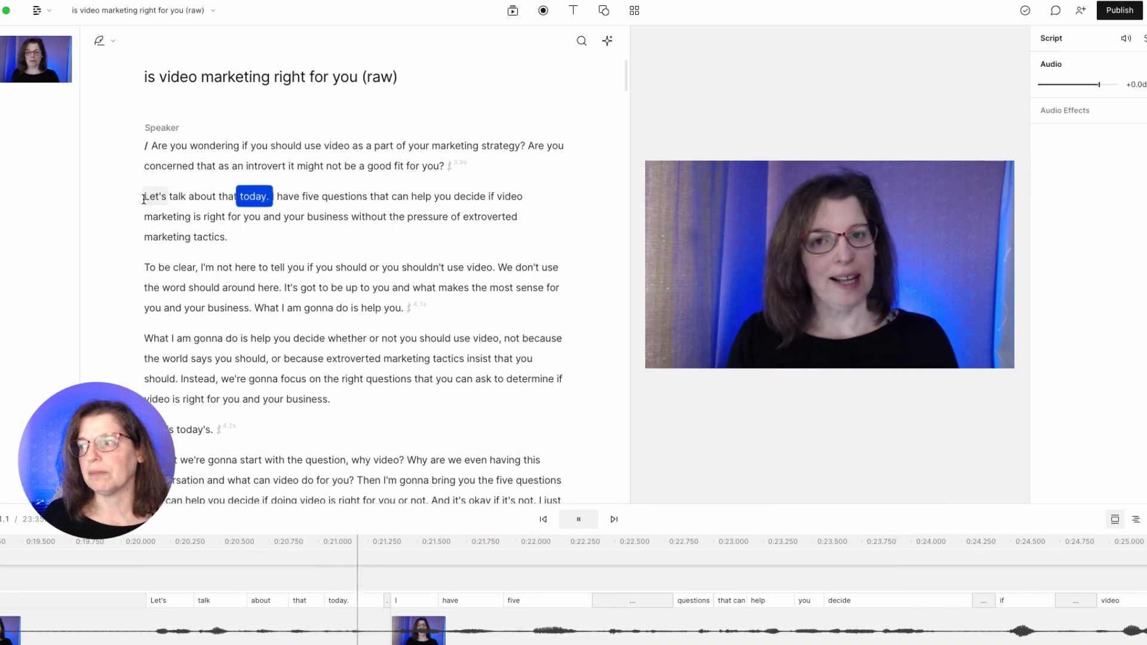
pyautogui.press('space')
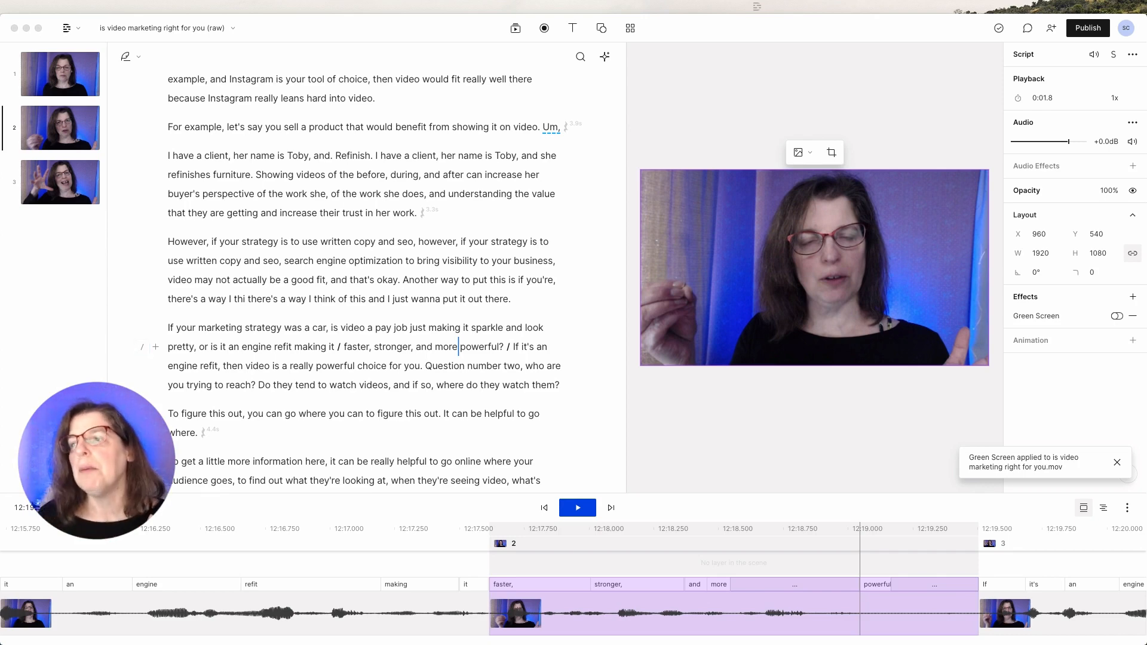
# Step: Turn on the Green Screen effect for the scene 2 clip containing "faster, stronger, and more powerful?"
pyautogui.click(380, 348)
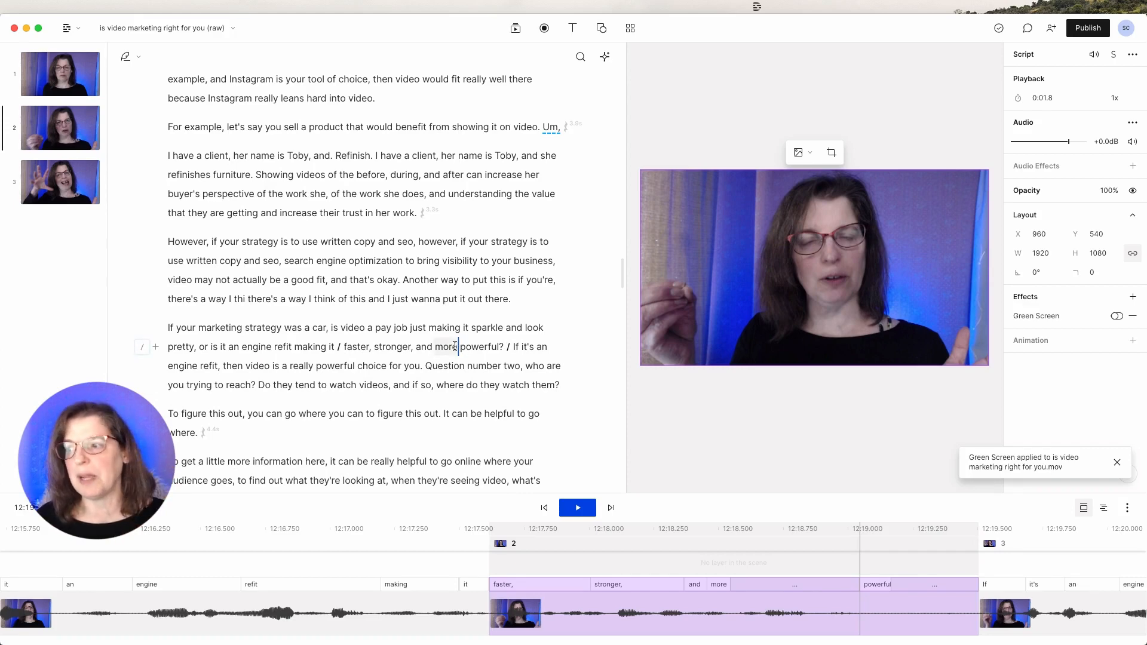
pyautogui.click(591, 615)
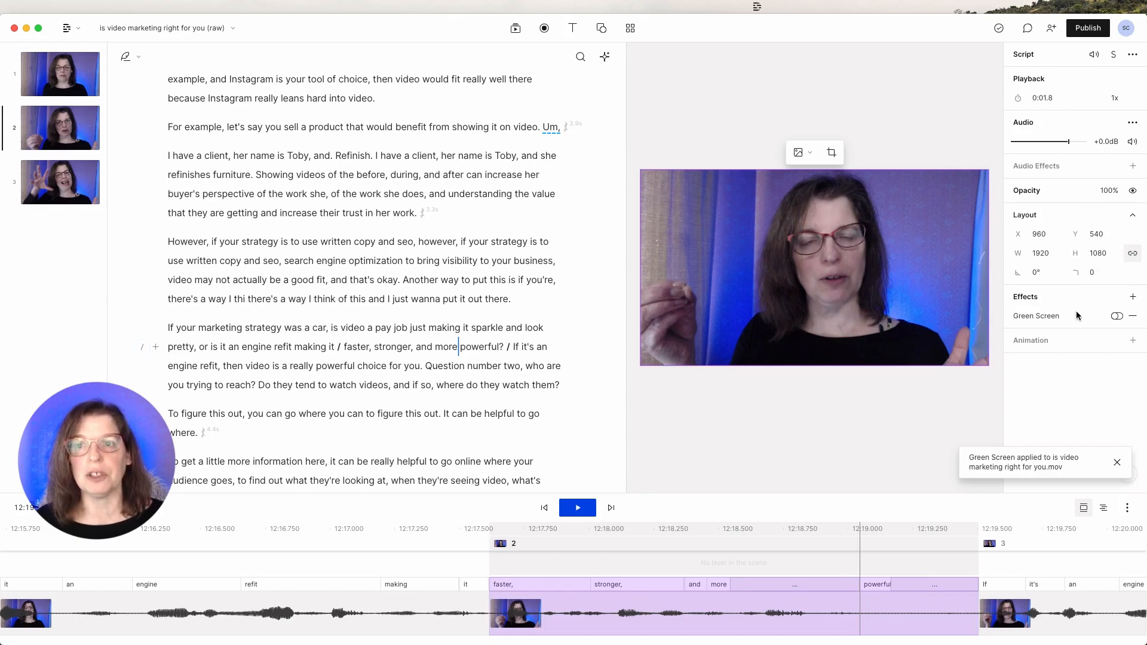
pyautogui.click(1117, 316)
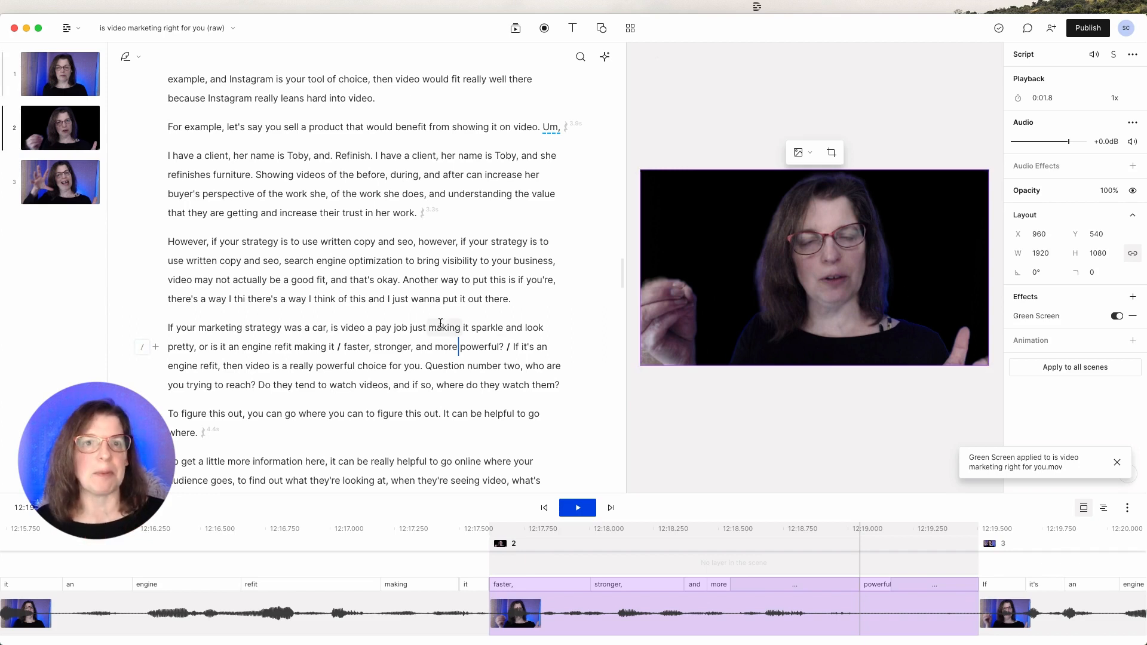
# Step: Compare the backgrounds of scenes 1 and 3 with the green-screened scene 2 by viewing a frame of each
pyautogui.click(305, 350)
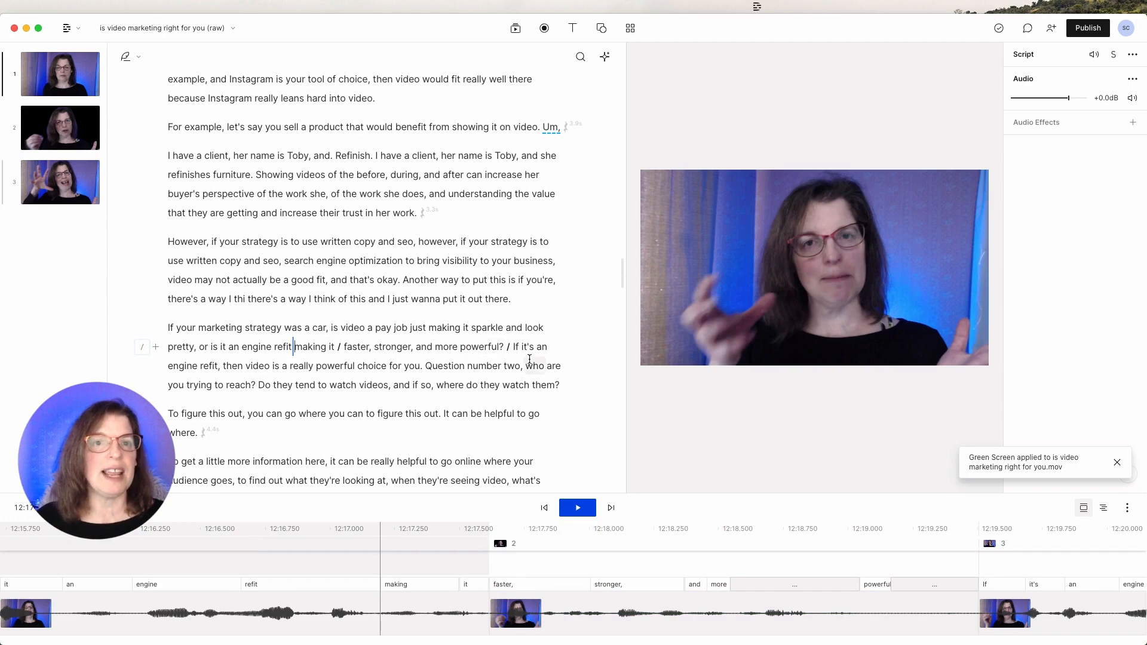
pyautogui.click(534, 348)
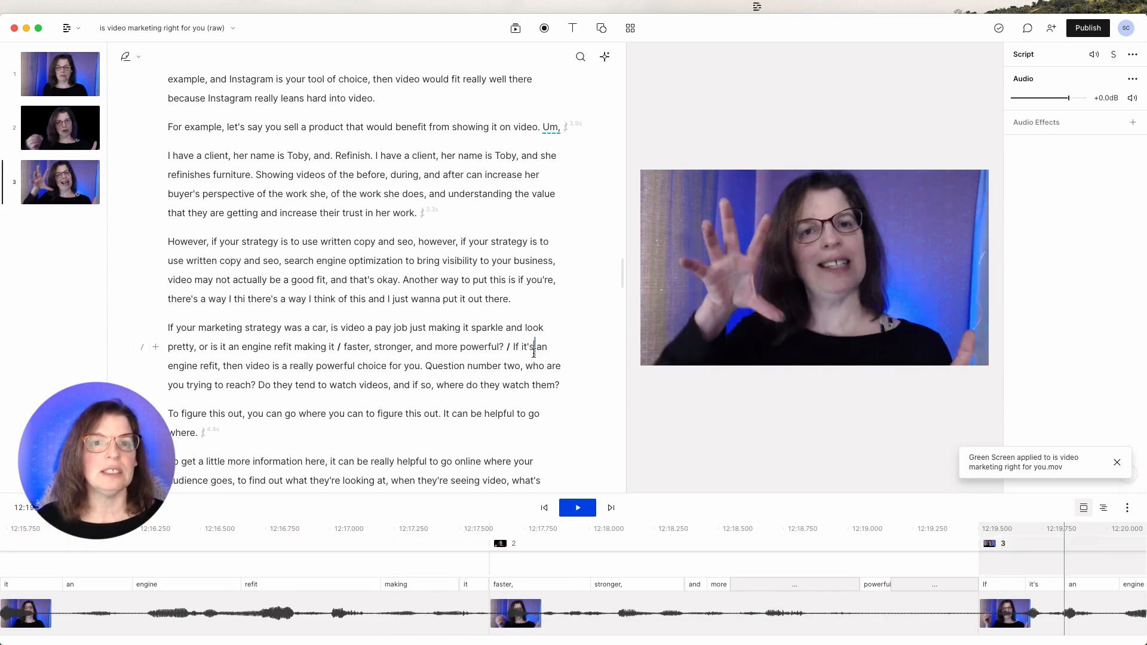
pyautogui.click(477, 349)
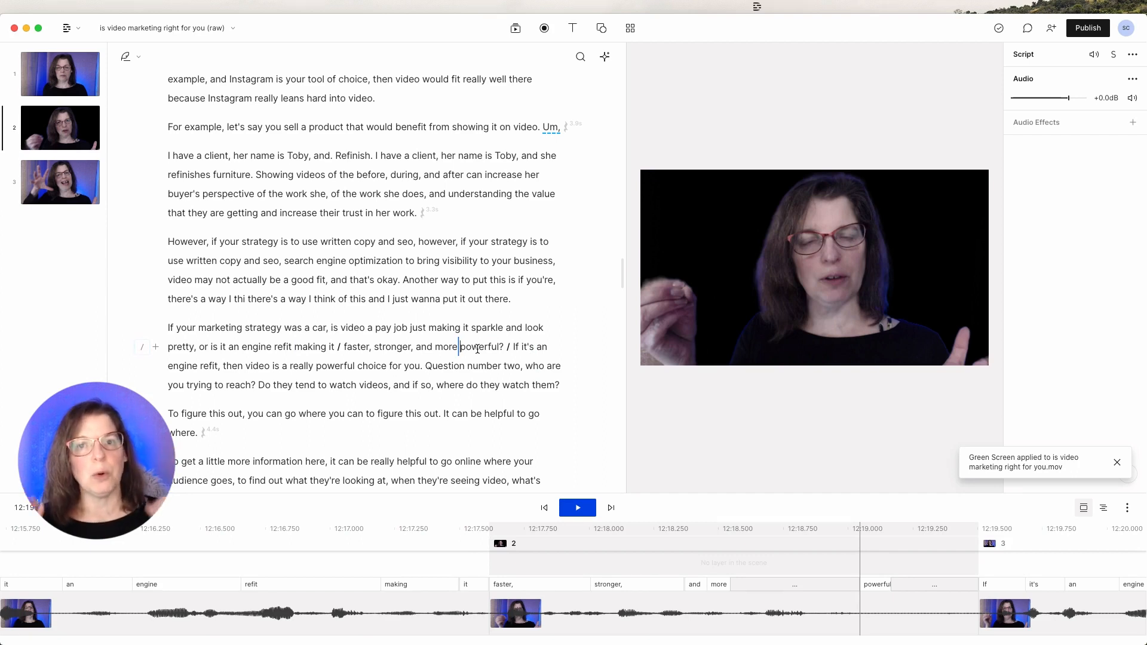
pyautogui.click(366, 347)
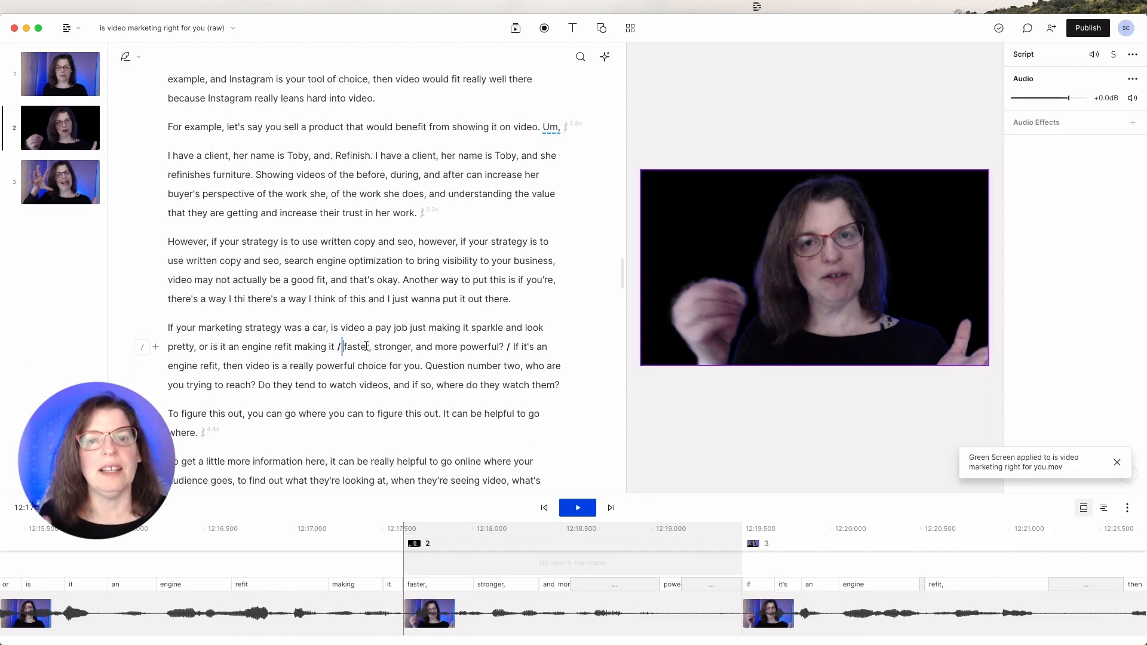
# Step: Search the stock GIFs for "car" and insert the GIF of the child in a red toy car into scene 2
pyautogui.click(375, 346)
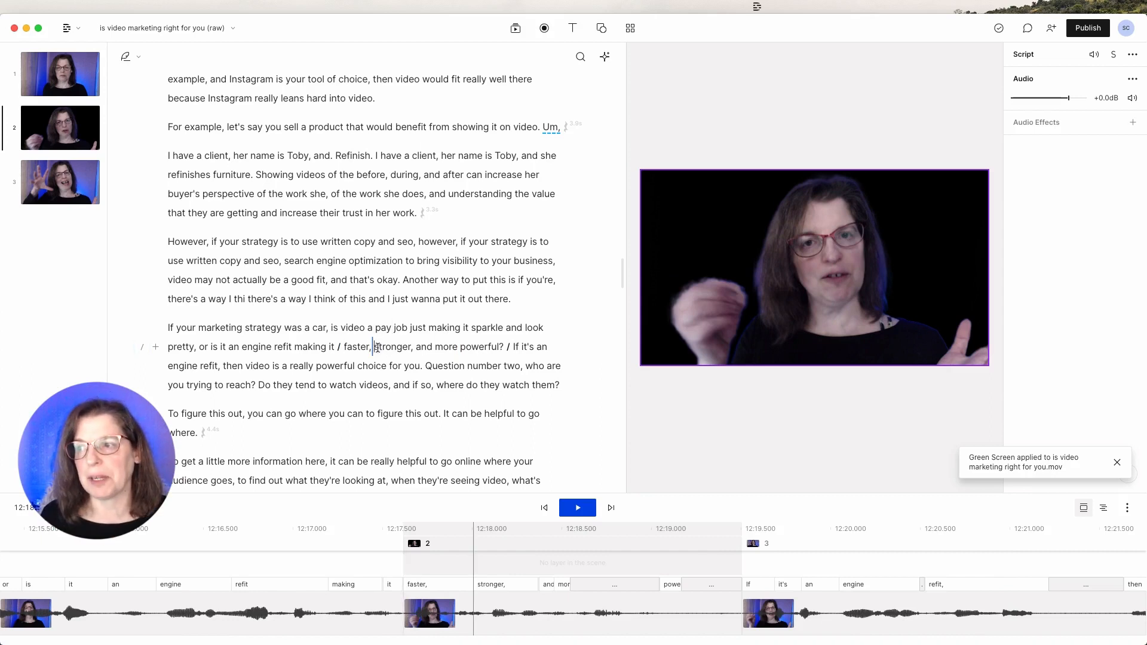
pyautogui.click(515, 29)
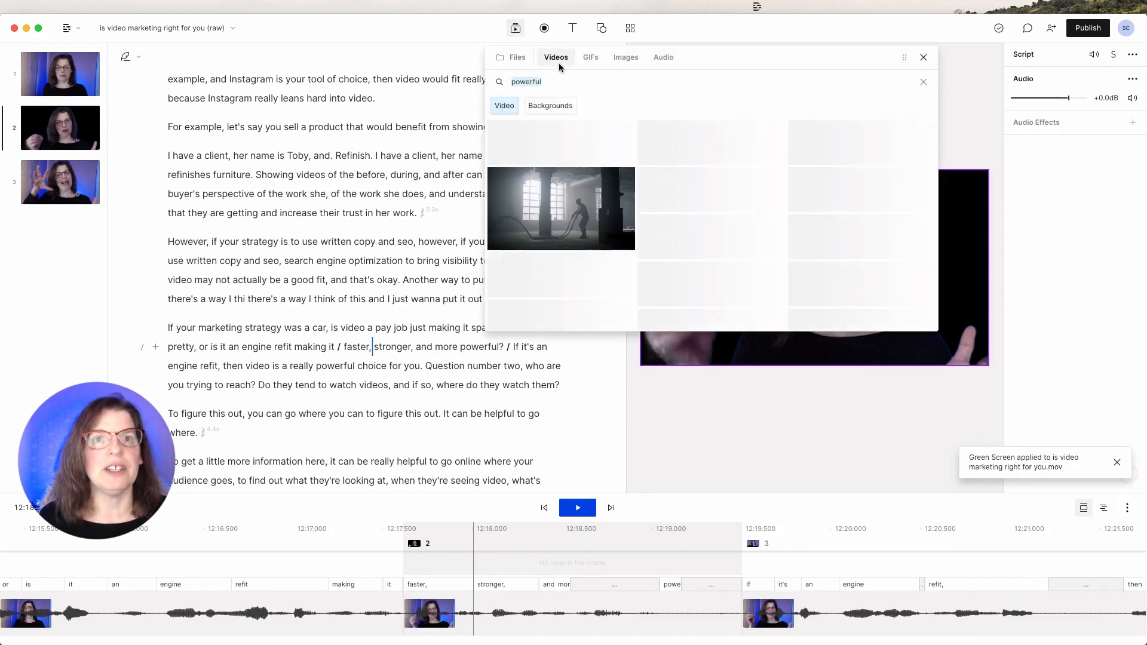
pyautogui.click(592, 58)
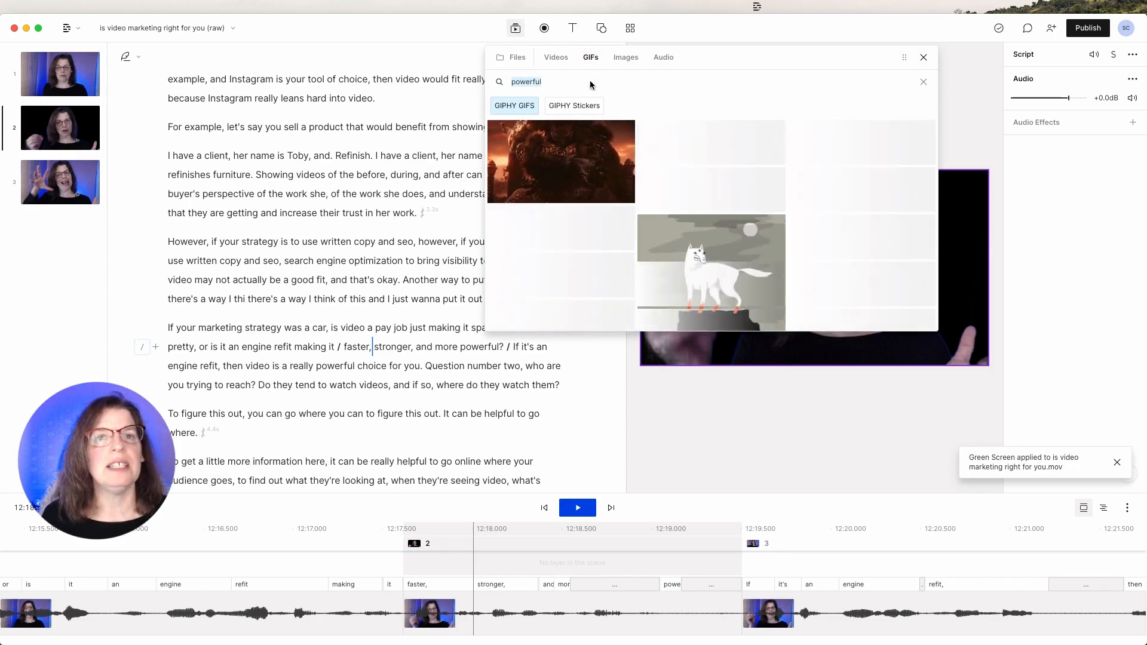
pyautogui.write('car')
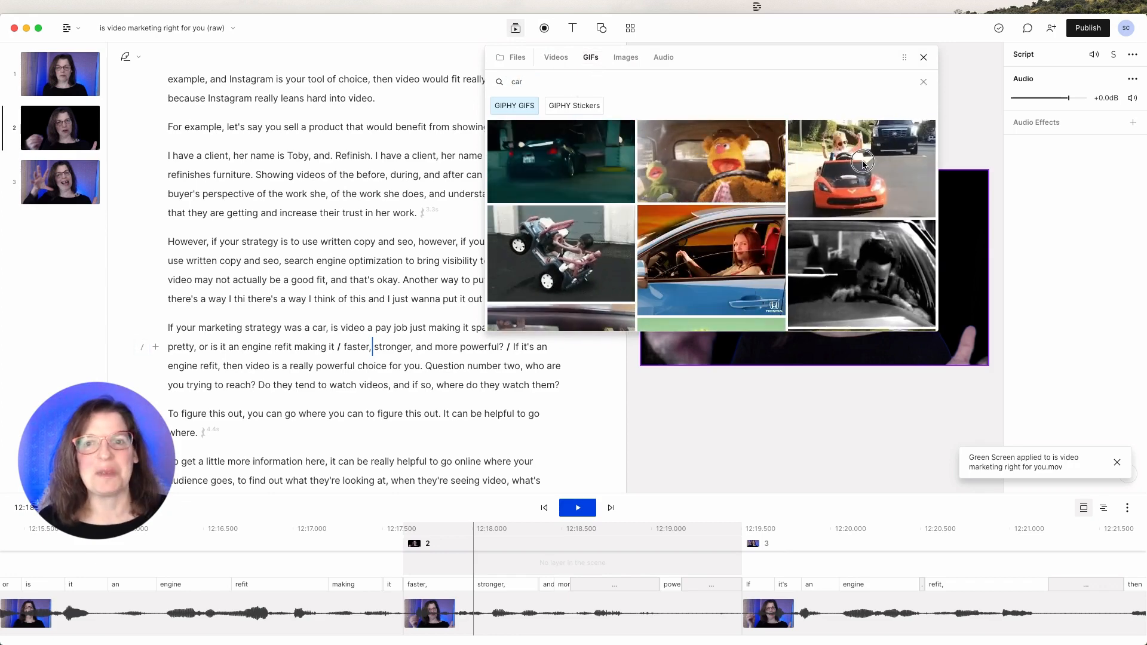
pyautogui.click(863, 165)
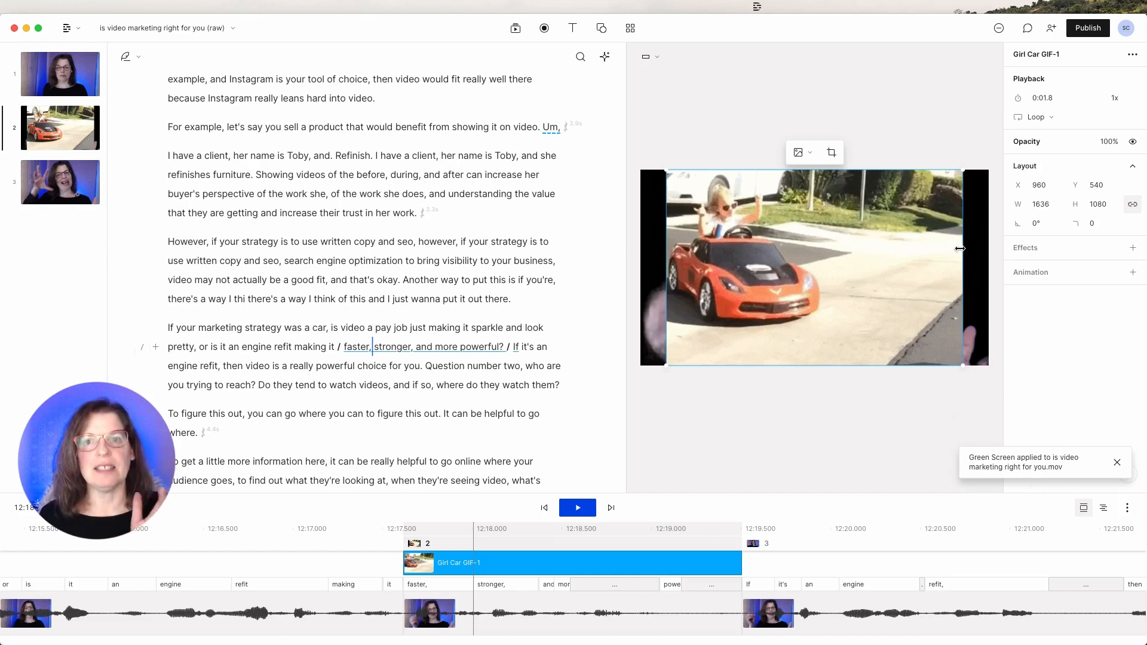
# Step: Stretch the car GIF to fill the 1920-wide frame and move it backward behind the speaker
pyautogui.moveTo(963, 248); pyautogui.dragTo(987, 250)
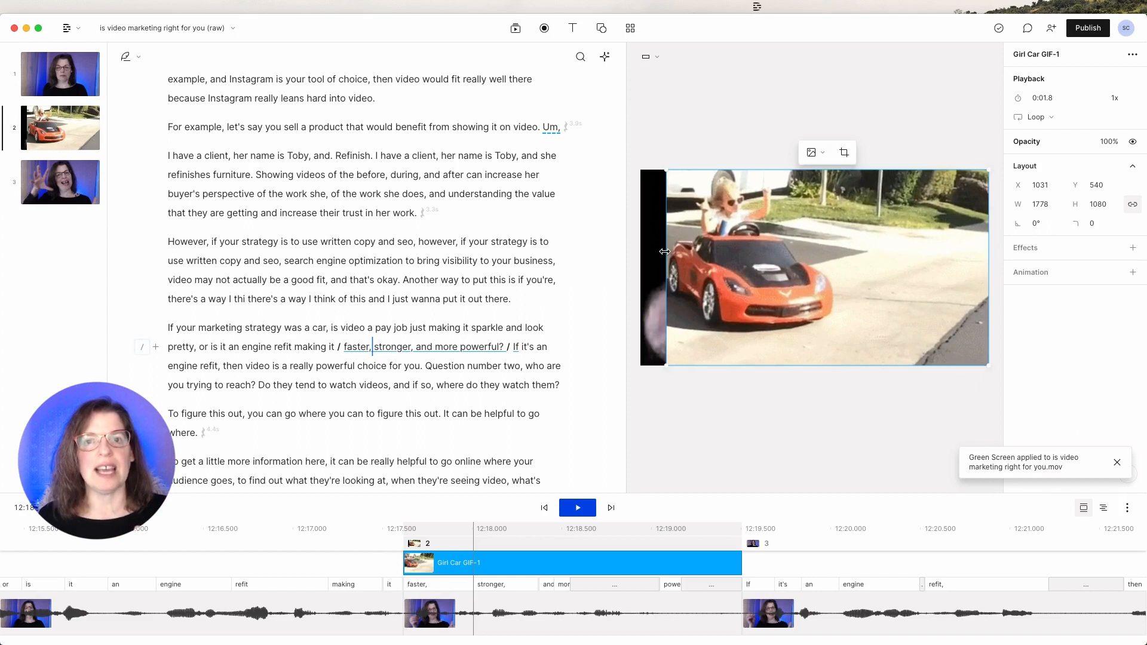
pyautogui.moveTo(667, 251); pyautogui.dragTo(642, 251)
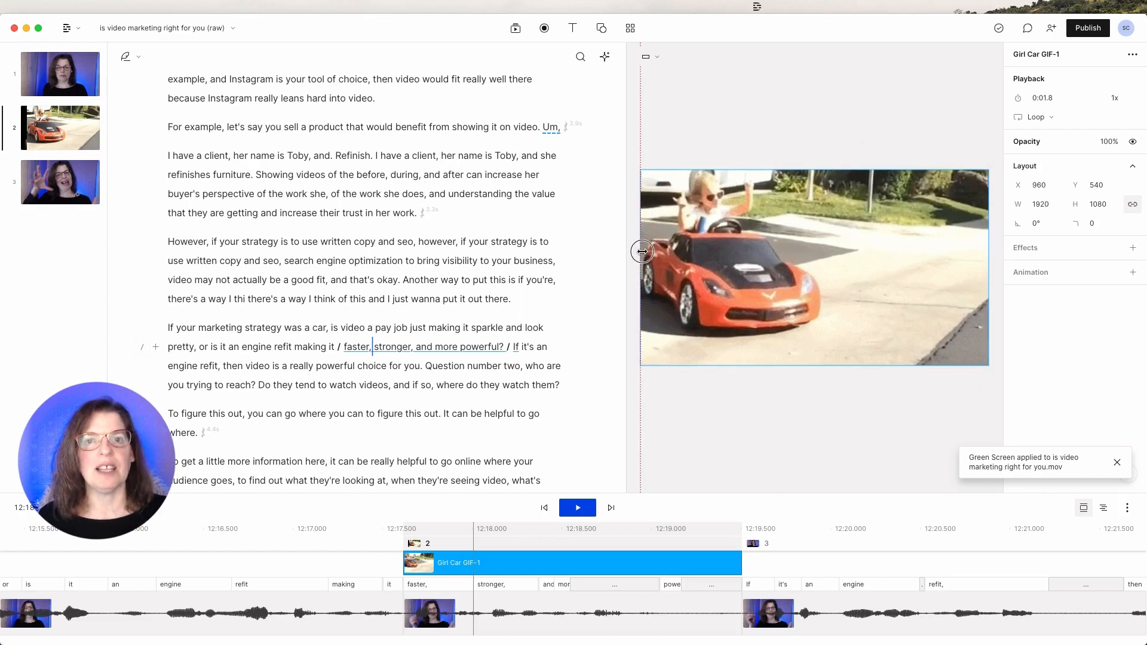
pyautogui.rightClick(709, 253)
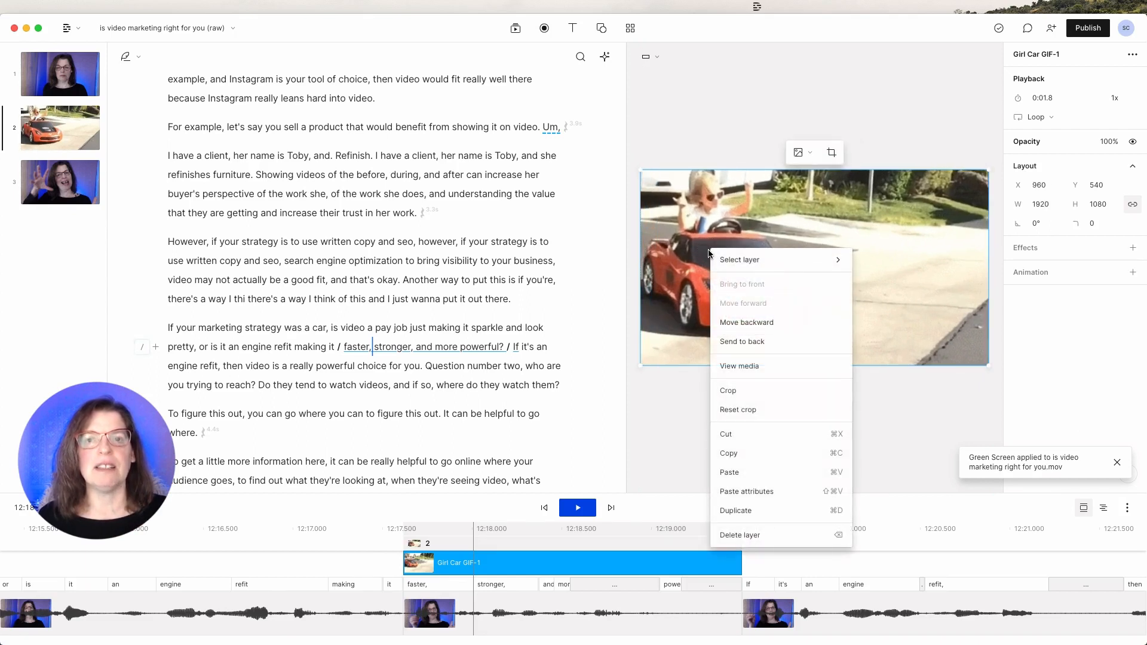
pyautogui.click(758, 324)
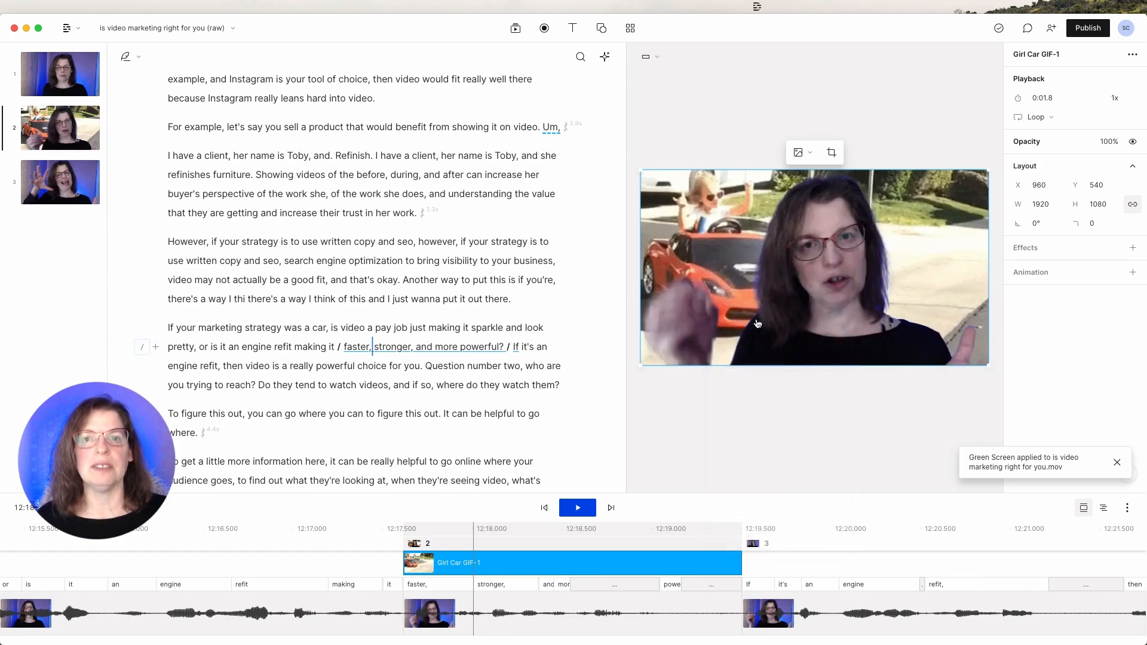
# Step: Play back from "making it" through scene 2 to review the new background, then return to the frame at "stronger"
pyautogui.click(318, 349)
pyautogui.press('space')
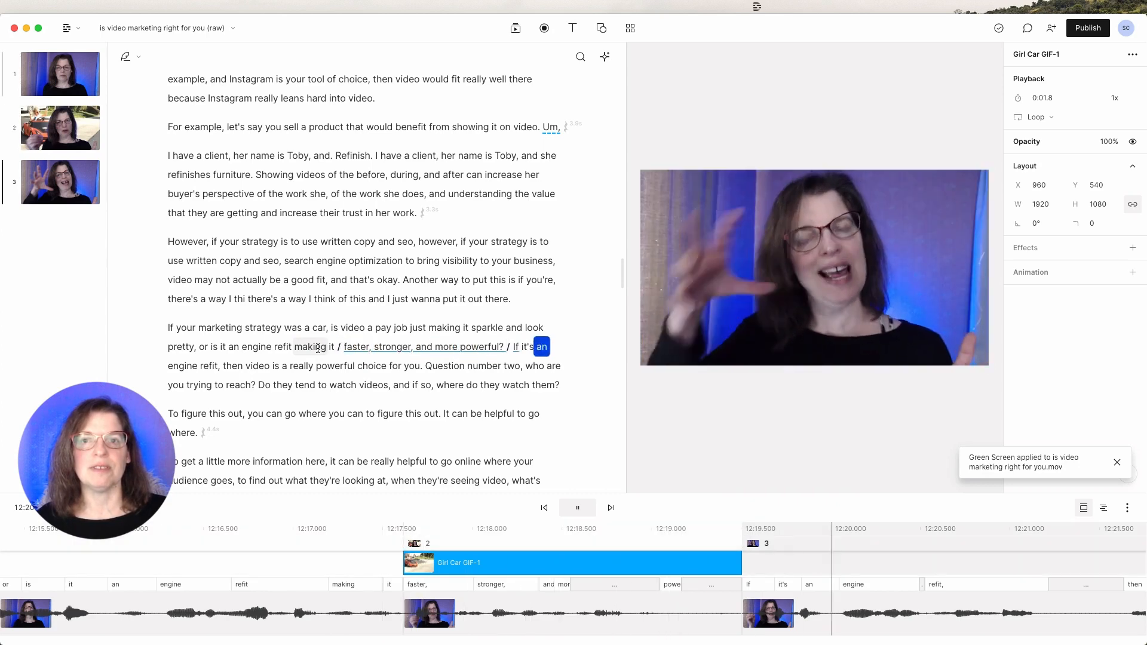
pyautogui.press('space')
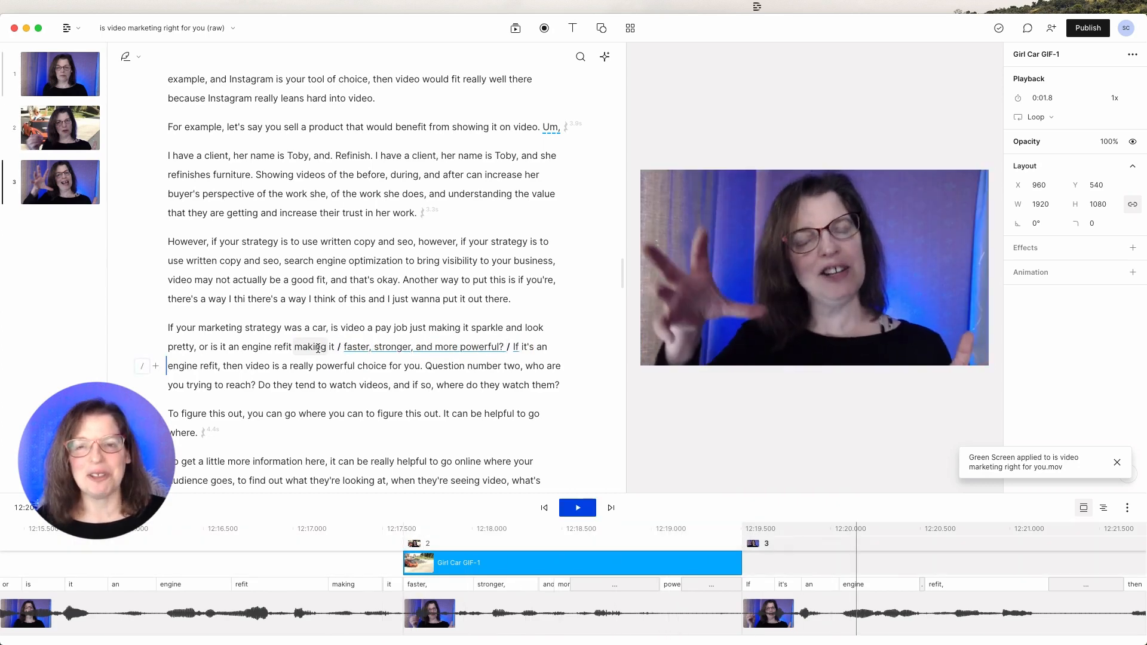
pyautogui.click(379, 349)
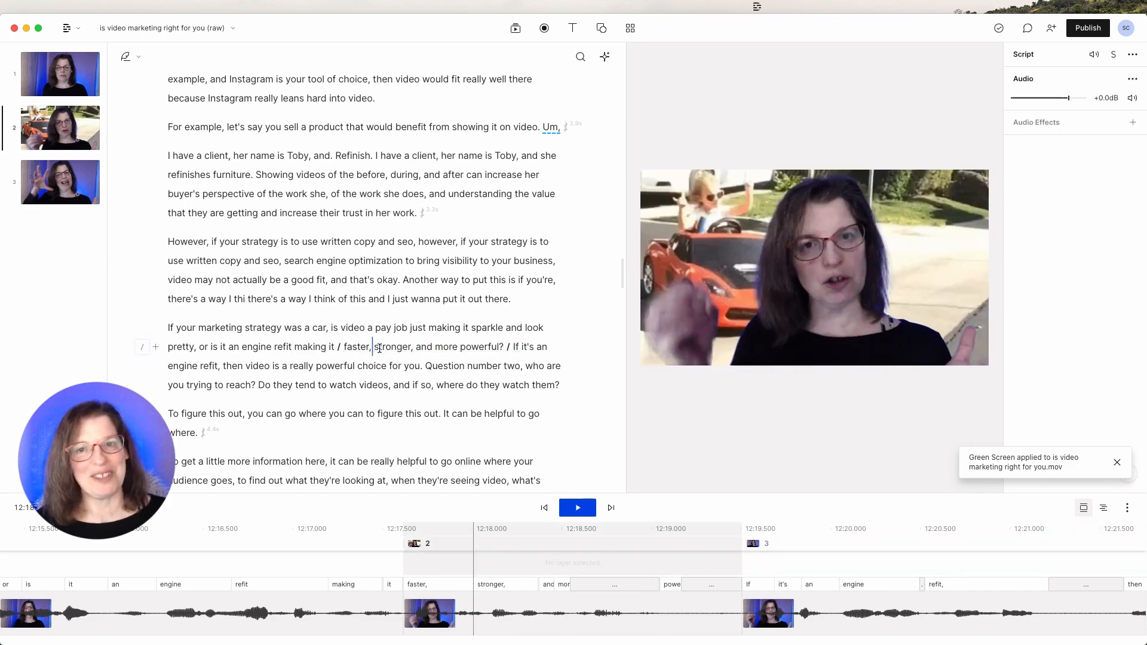